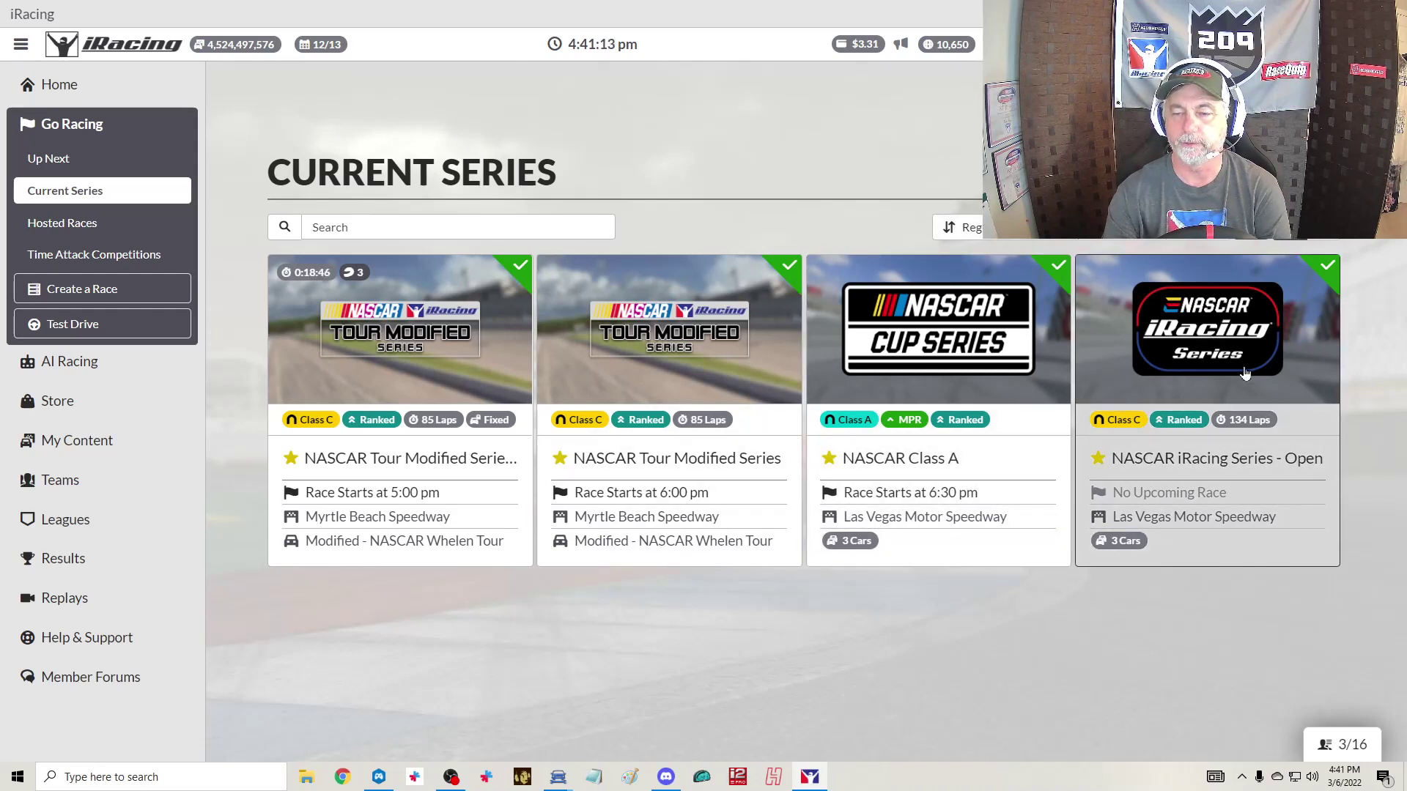
- Open the NASCAR Class A series and select the Chevrolet Camaro ZL1 as the car
click(934, 339)
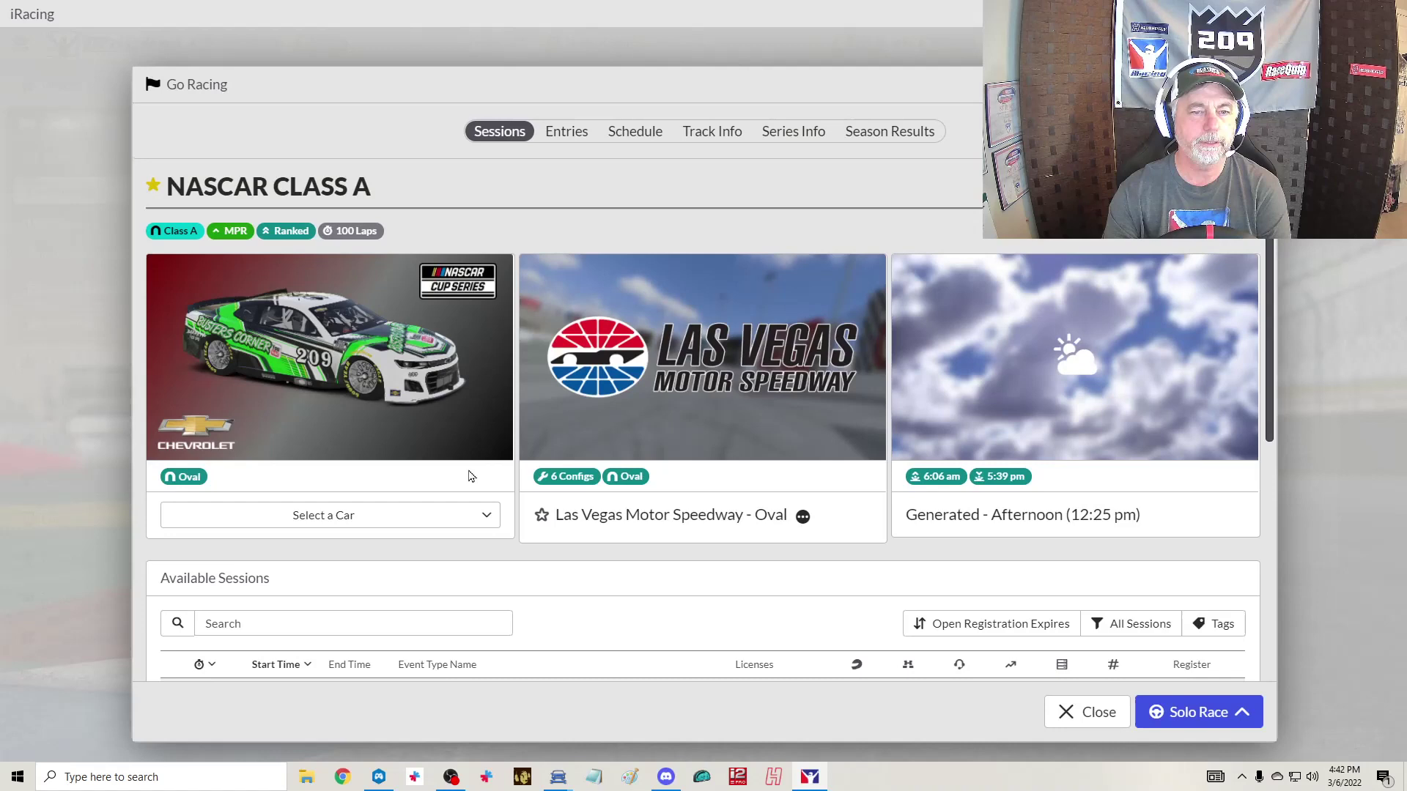
click(484, 516)
key(Down)
key(Return)
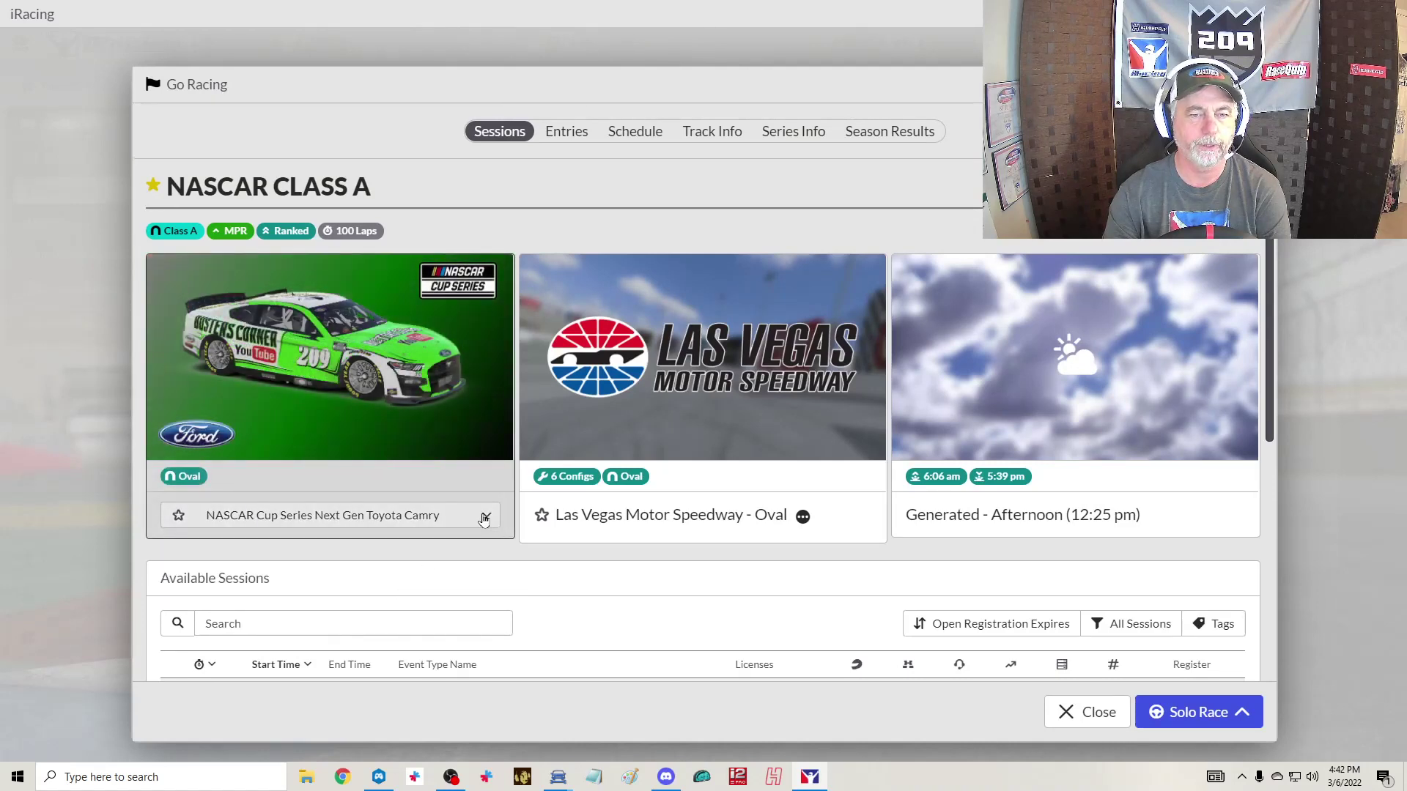
click(483, 519)
click(393, 546)
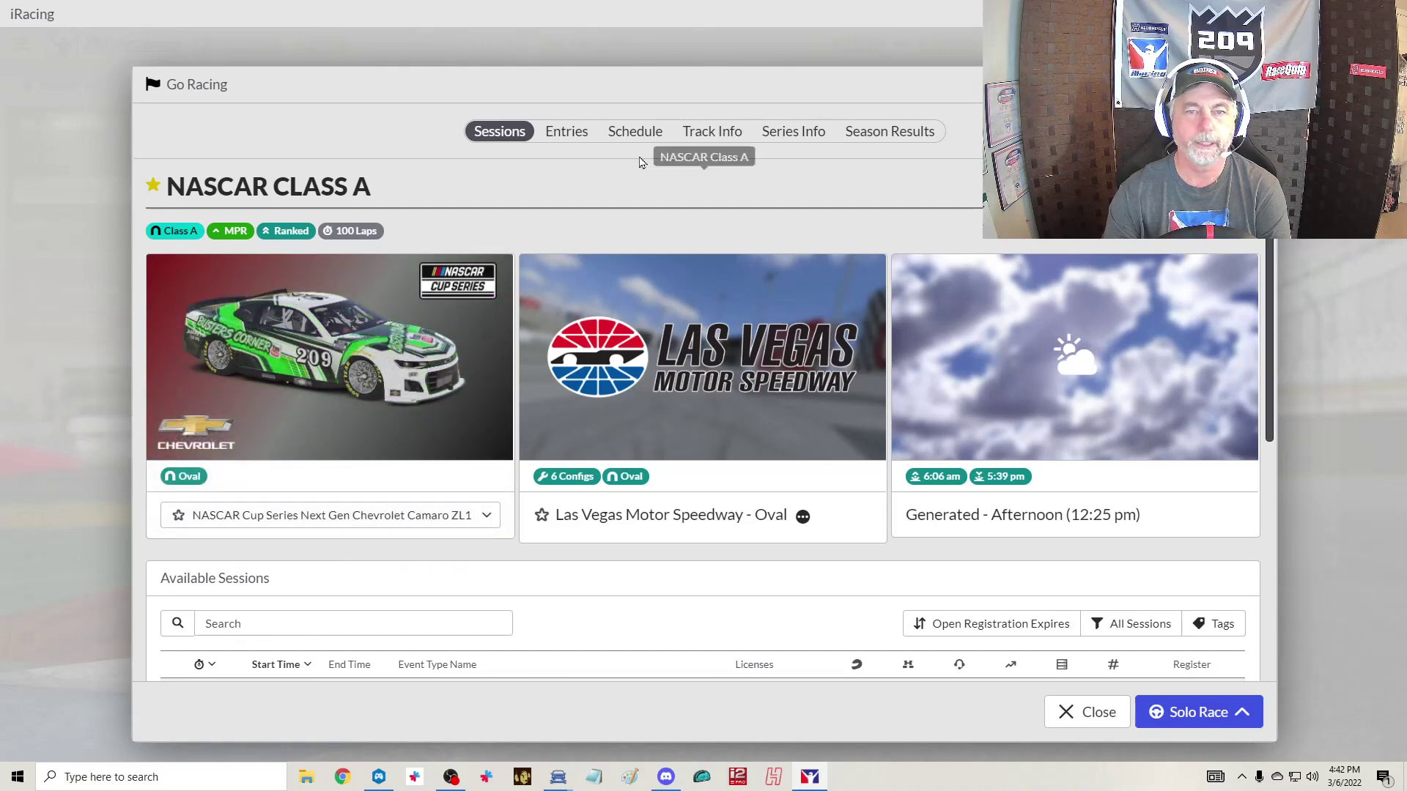
- Show the series schedule and bring up the driving options for the Texas race
click(634, 132)
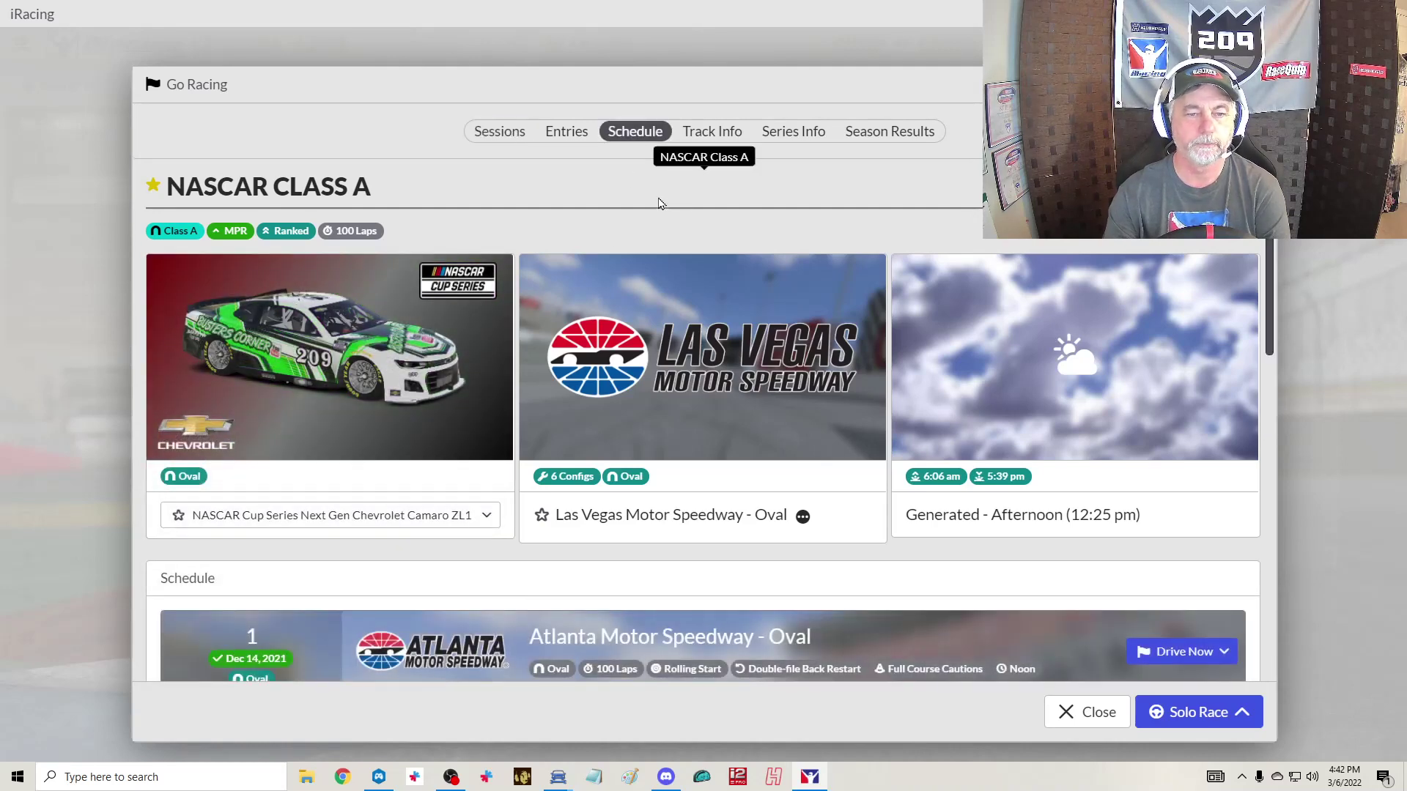
scroll(689, 403, down, 7)
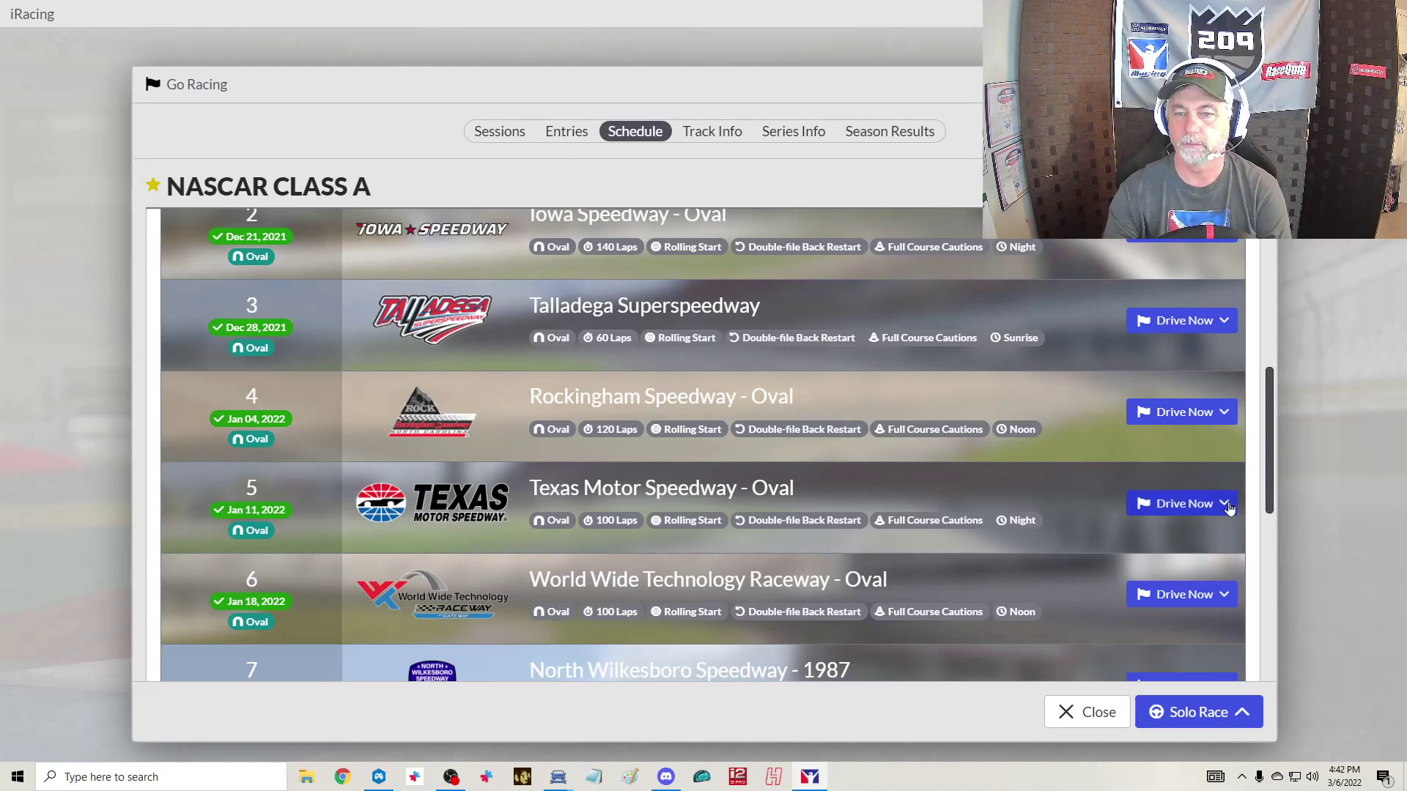
click(1182, 508)
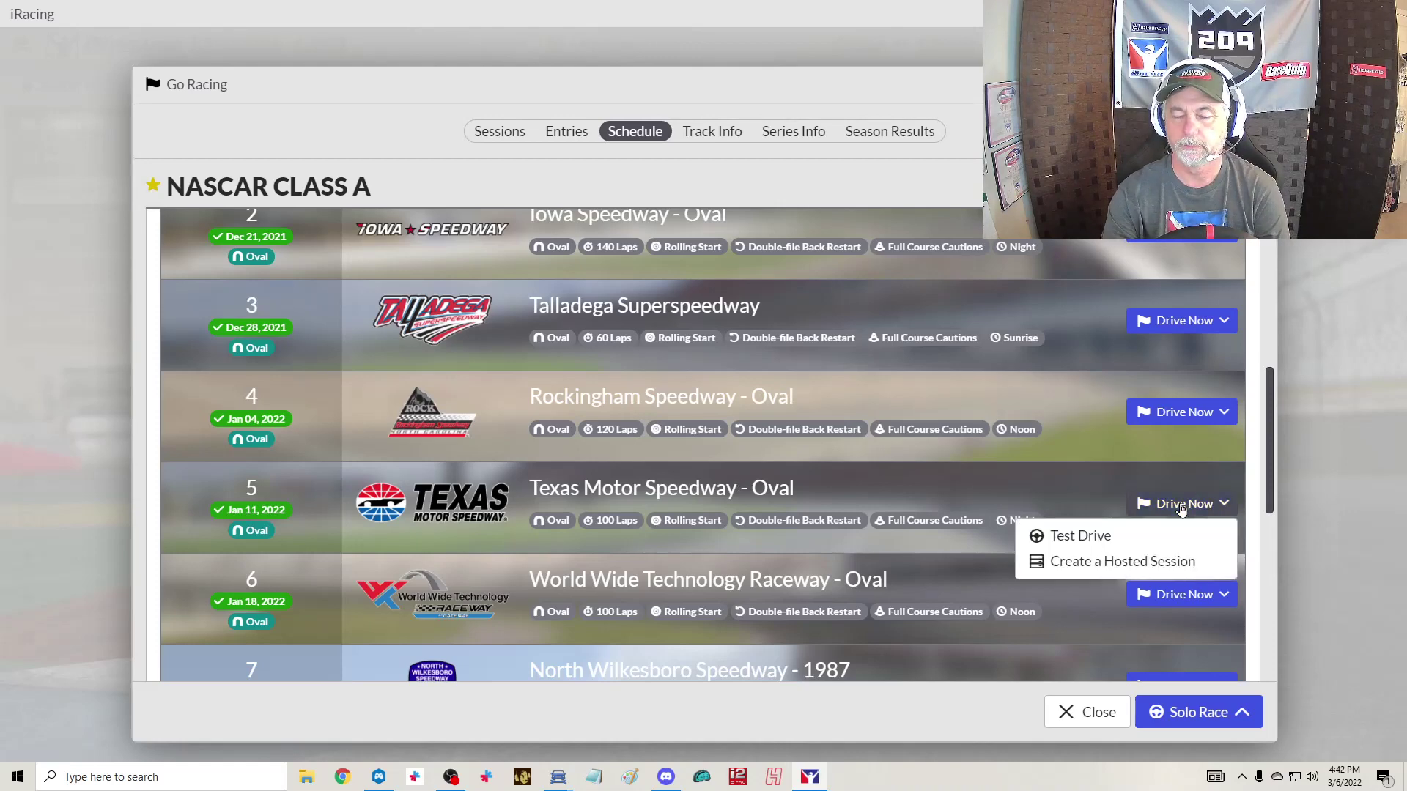
- Start a Texas test drive with Dynamic Sky off and Generate Weather left on
click(1088, 540)
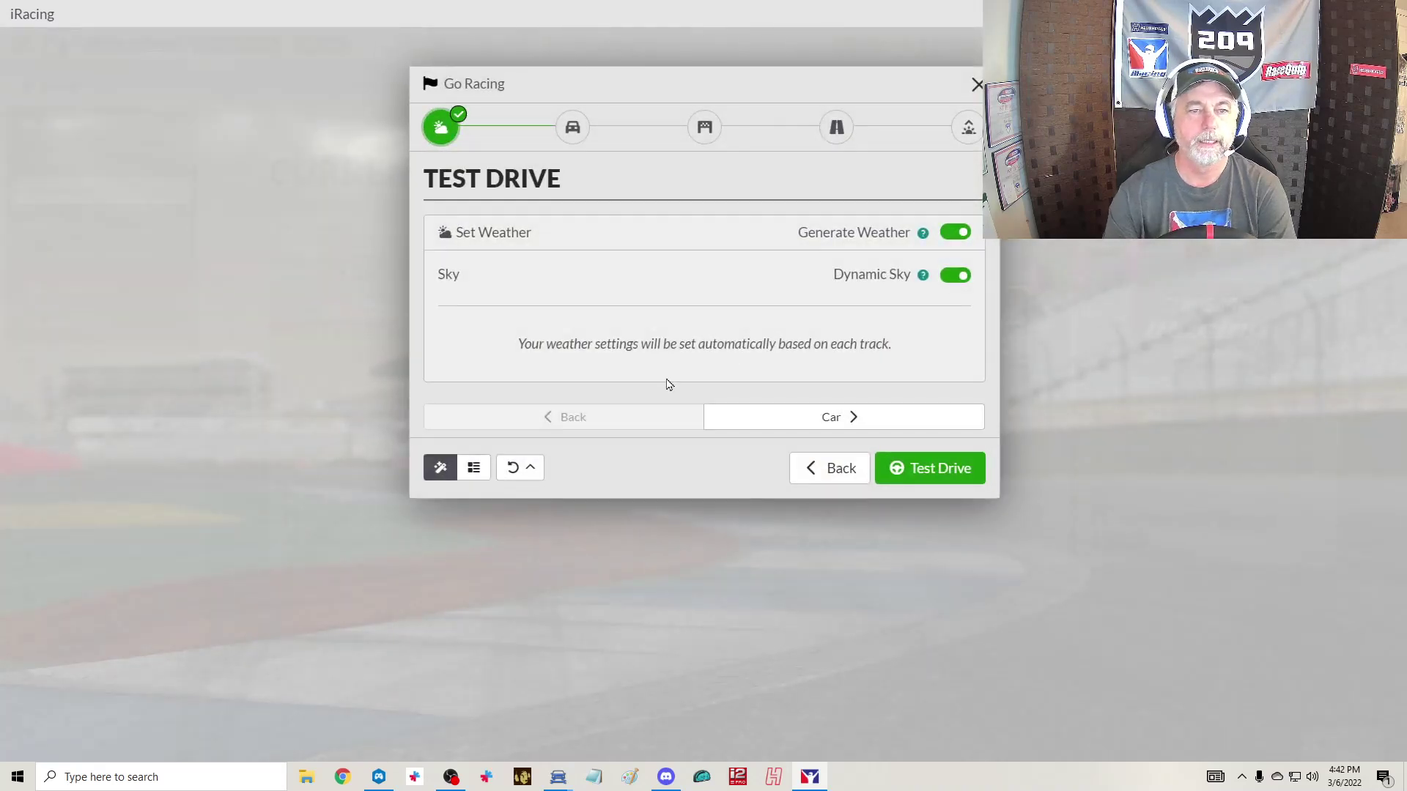
click(952, 279)
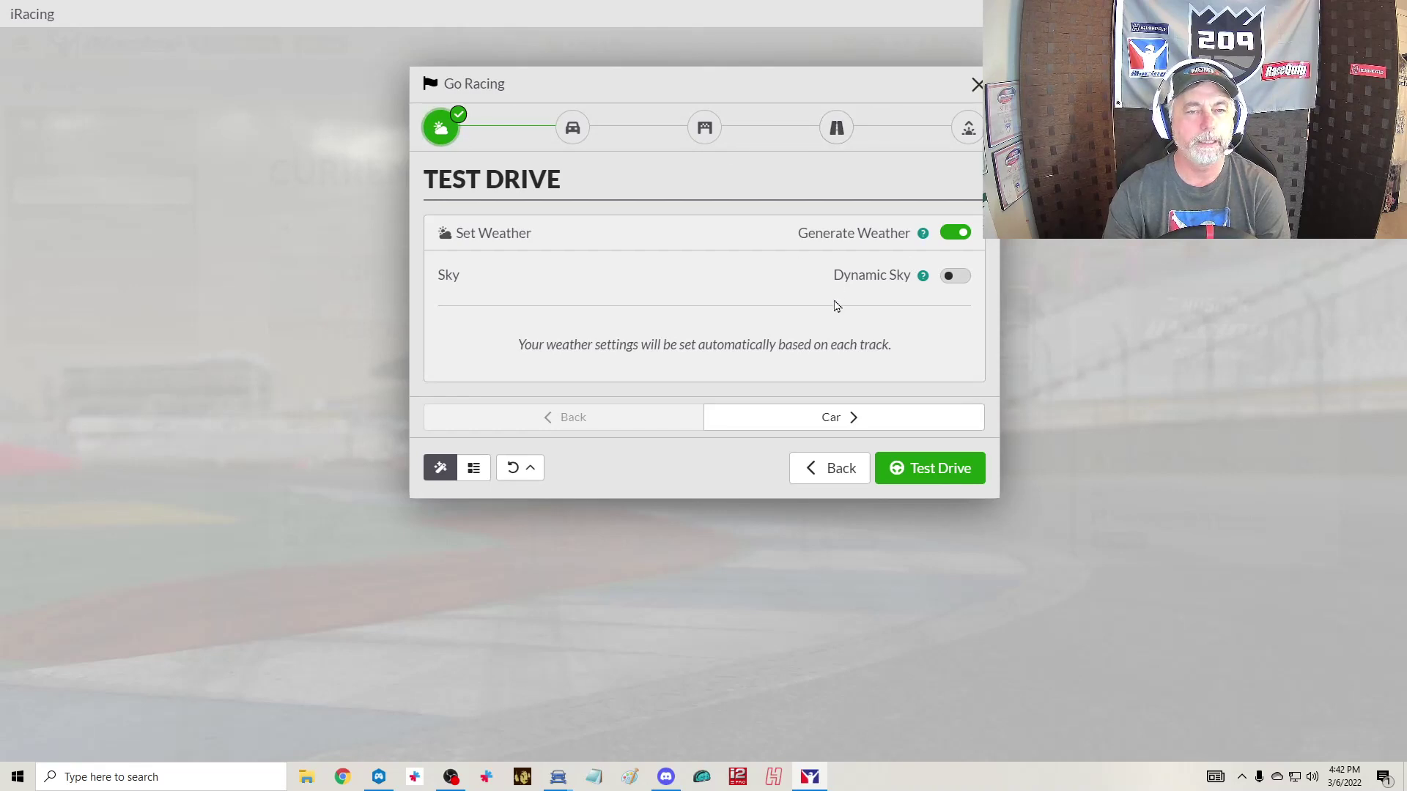
click(956, 233)
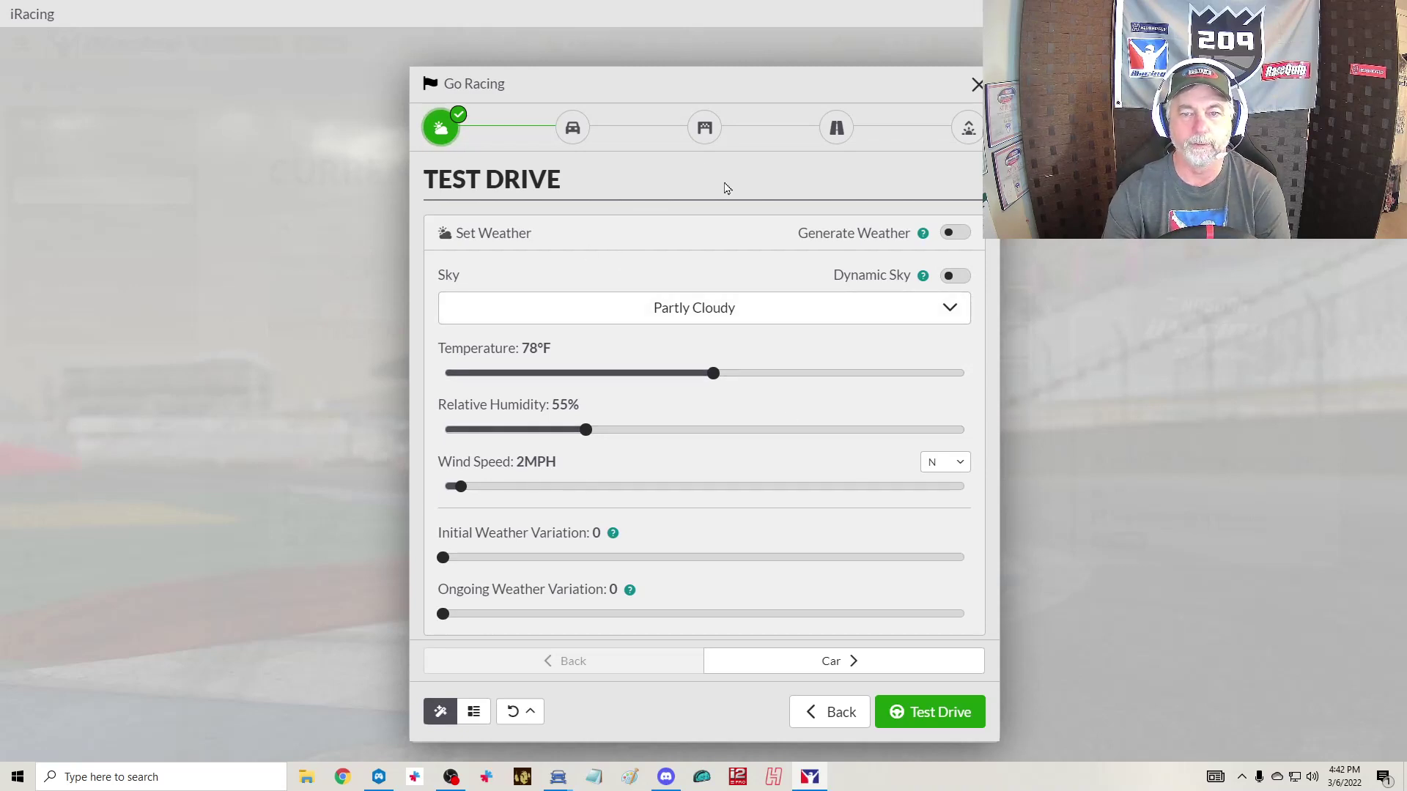
click(956, 242)
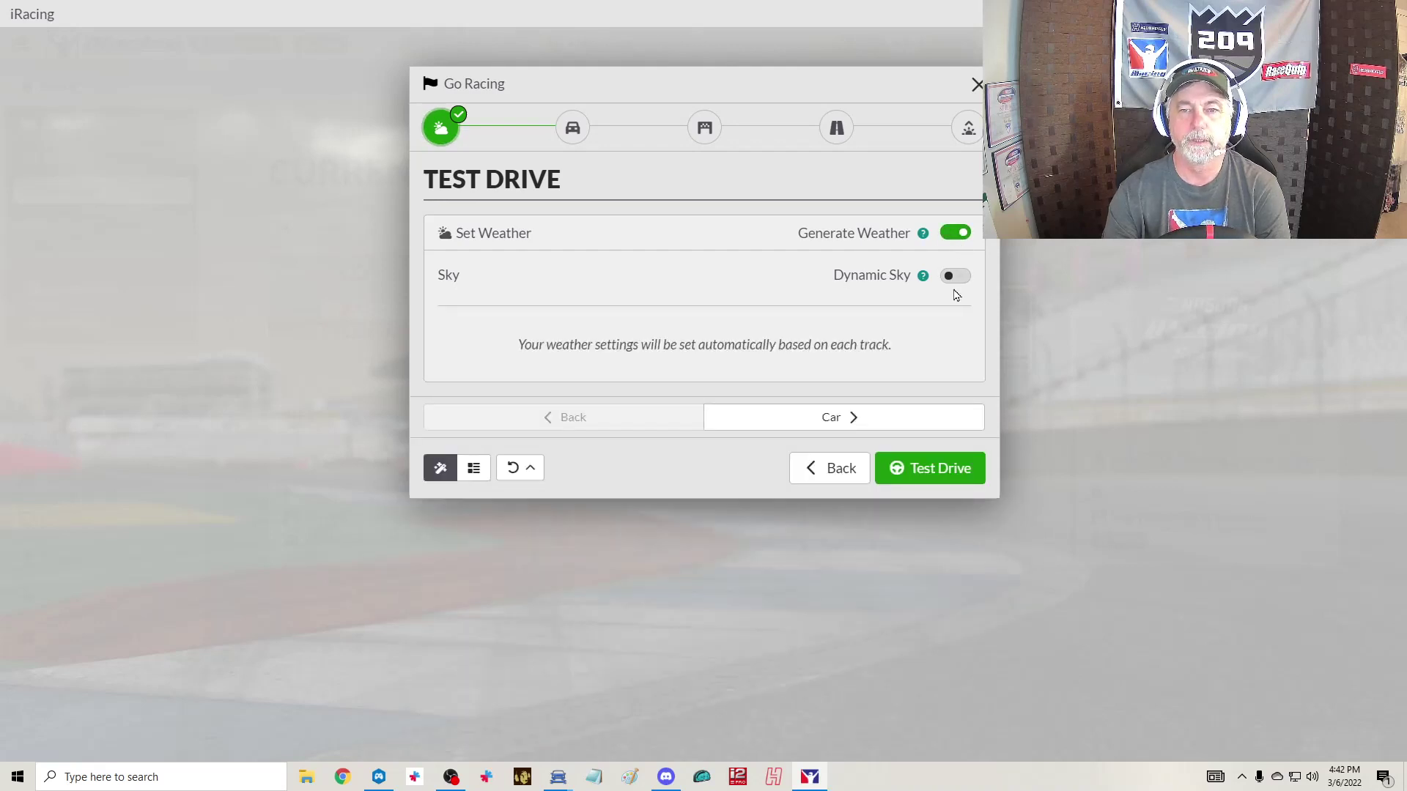
- In Track Condition, disable leftover marbles and fix the starting track state at 60%
click(836, 129)
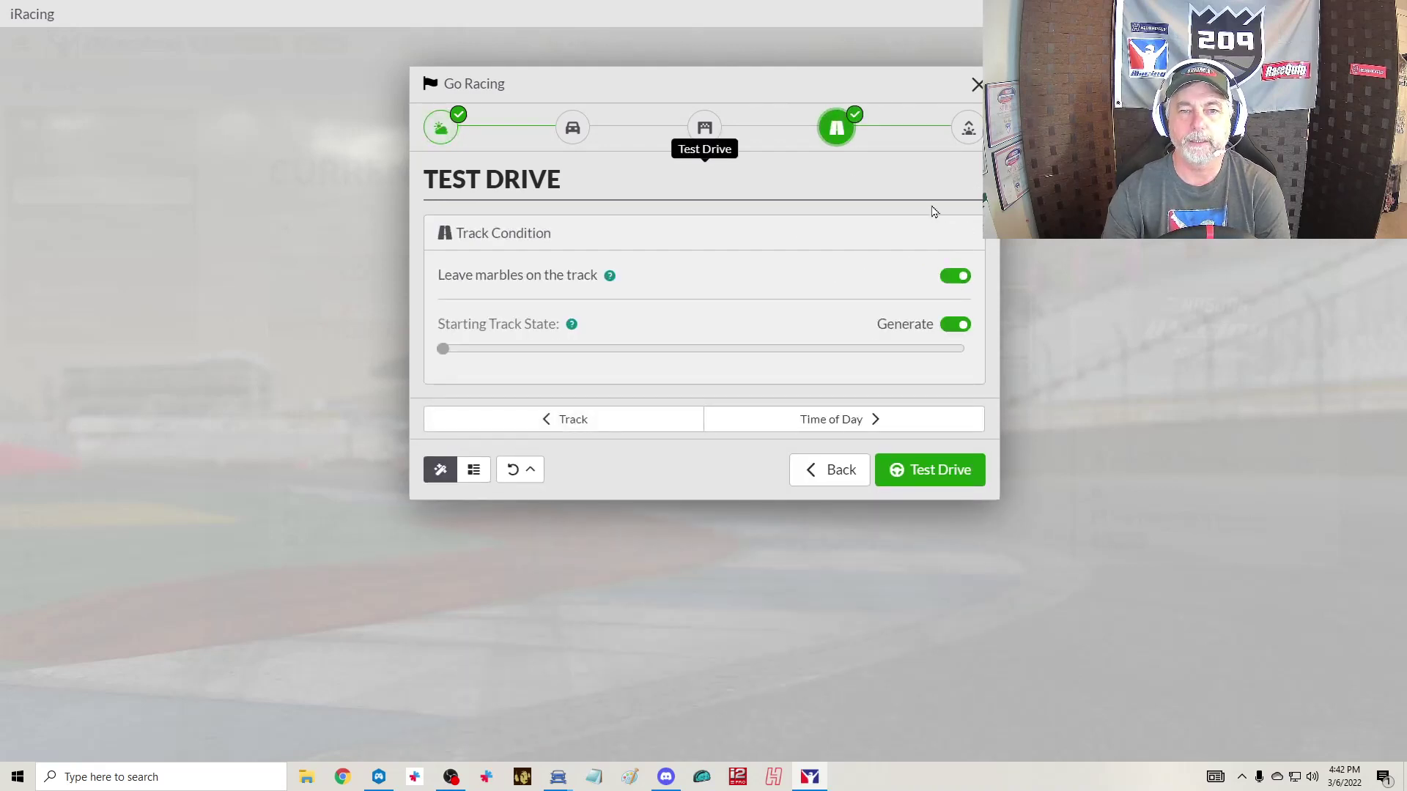
click(948, 282)
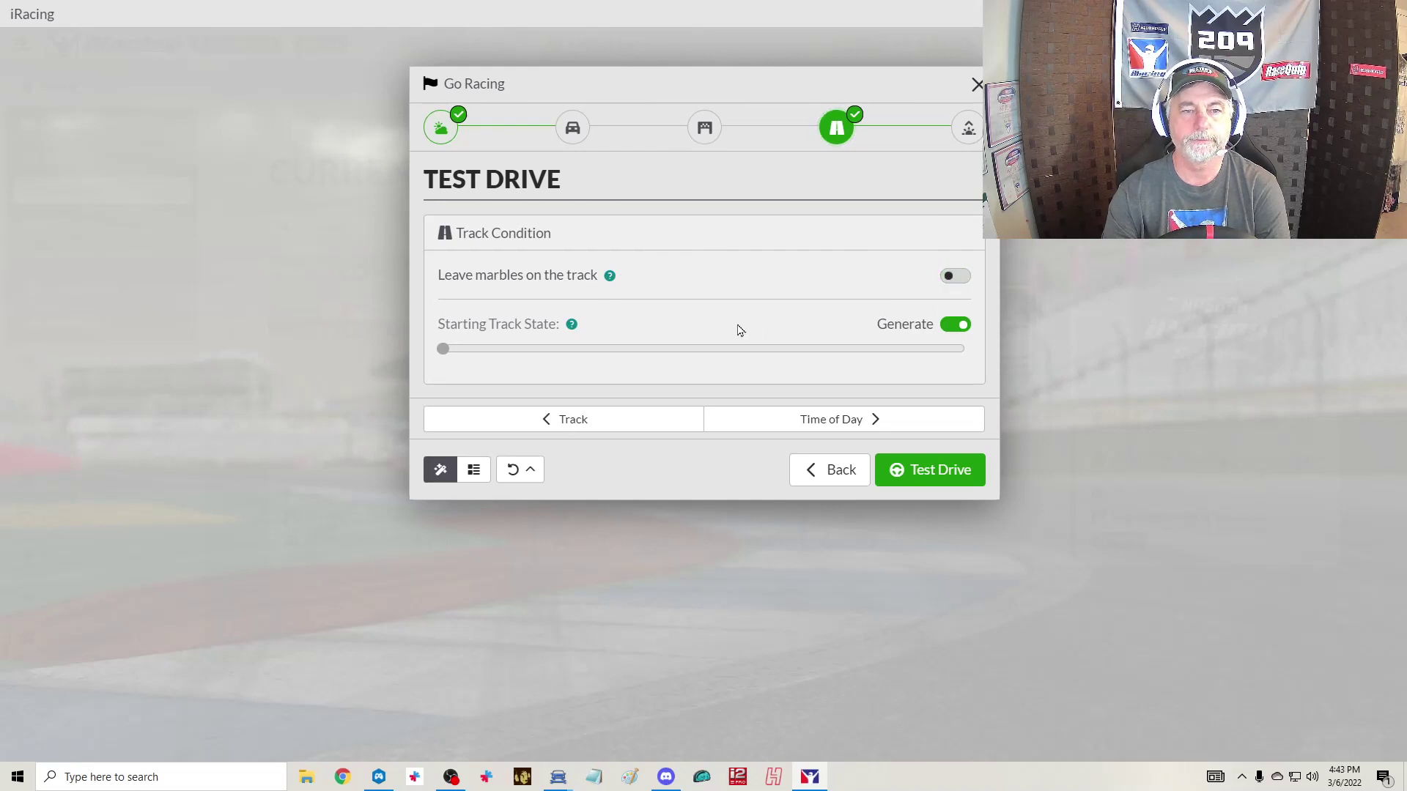
click(947, 325)
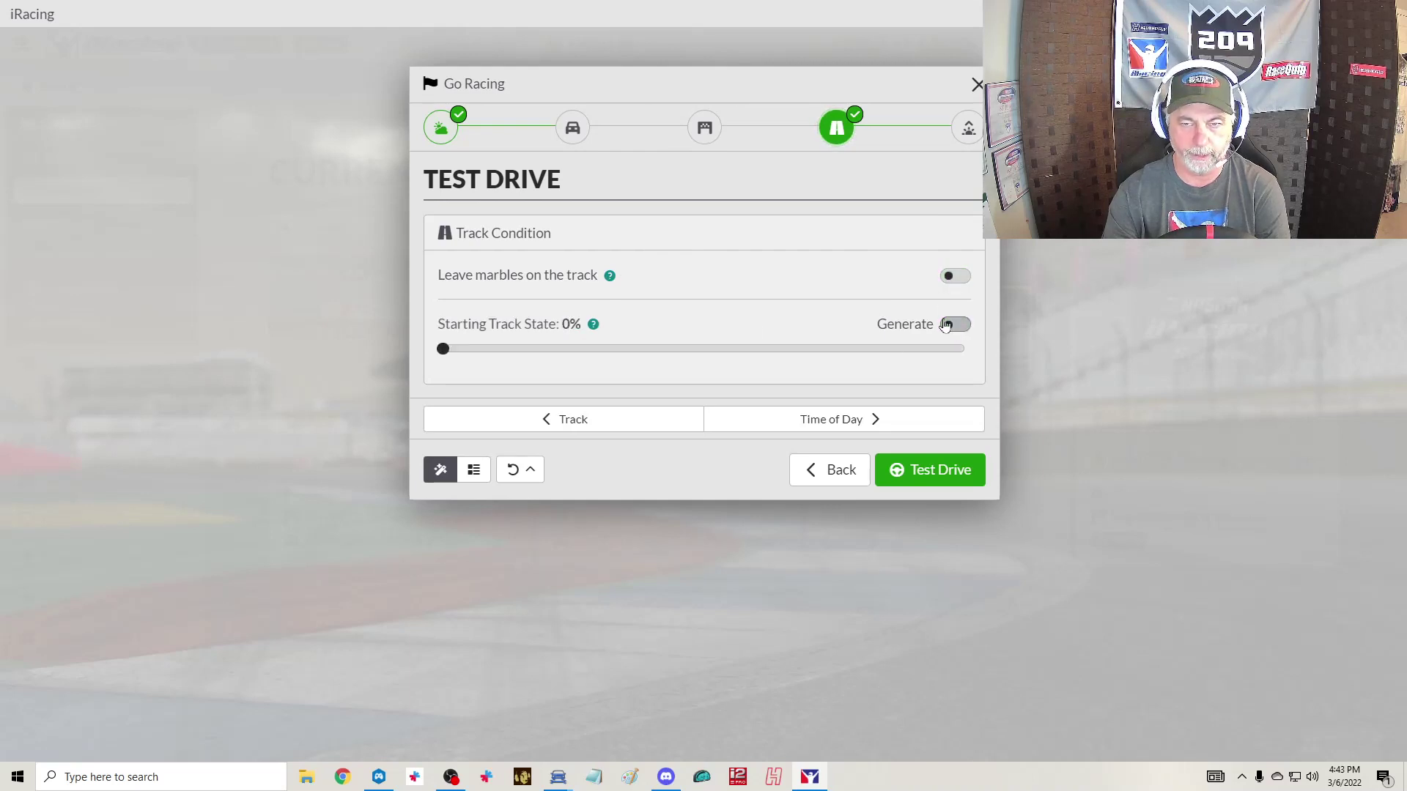
click(720, 349)
drag(721, 349, 755, 349)
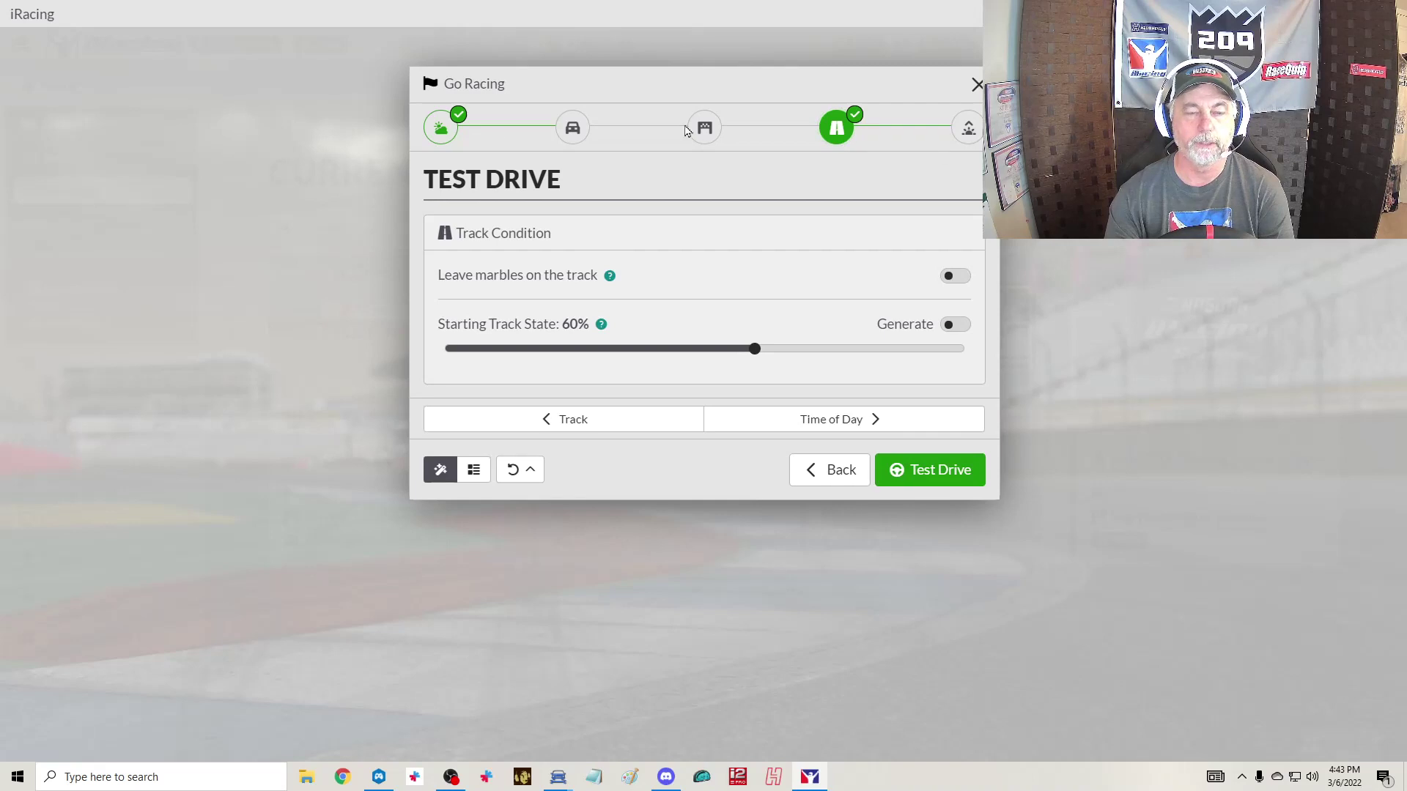
- Launch the Texas Motor Speedway test drive and let the sim load
click(959, 473)
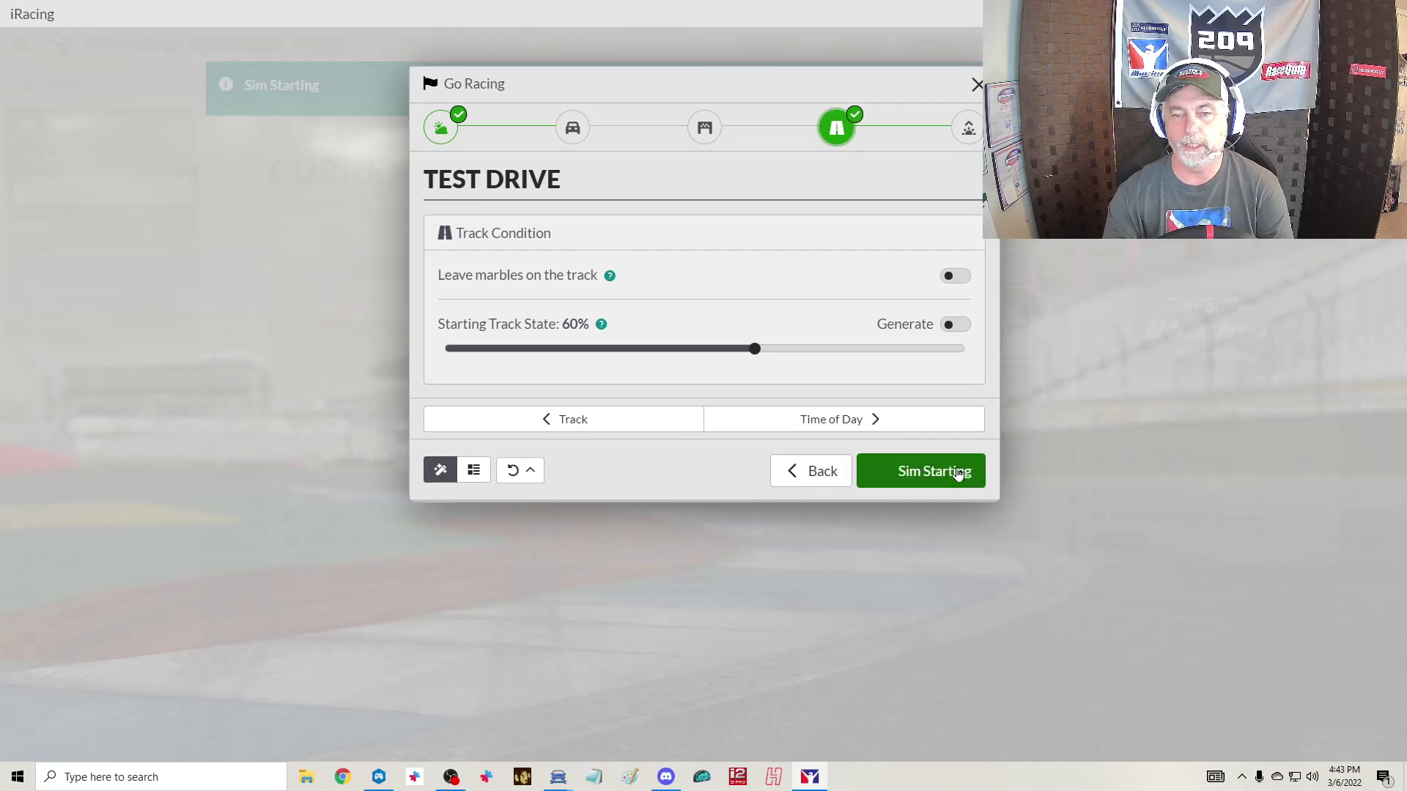